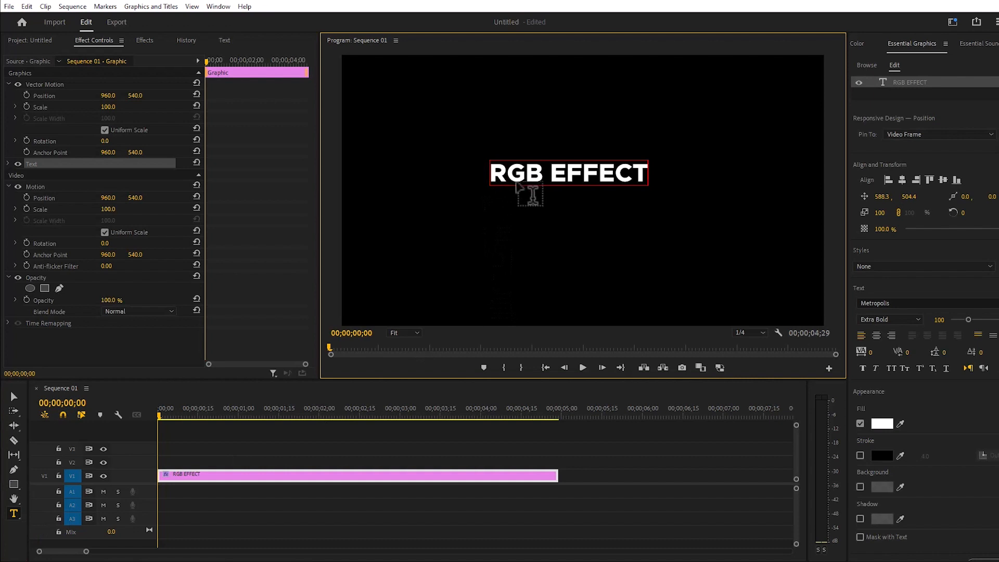
Scale the RGB EFFECT text to 148 and center it horizontally and vertically in the frame
{"action": "triple_click", "coordinate": [521, 183]}
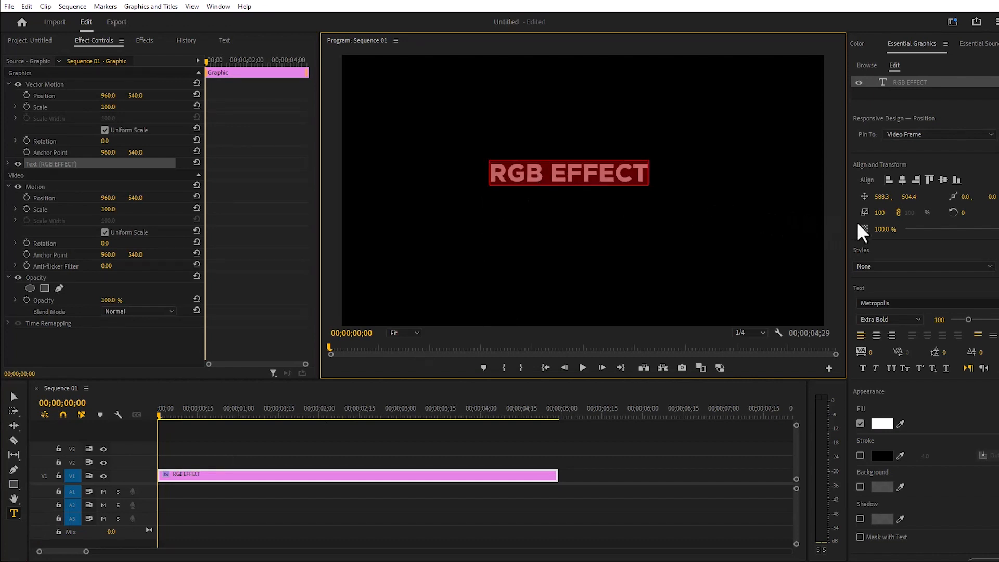
{"action": "left_click_drag", "start_coordinate": [879, 212], "coordinate": [904, 213]}
{"action": "left_click", "coordinate": [903, 180]}
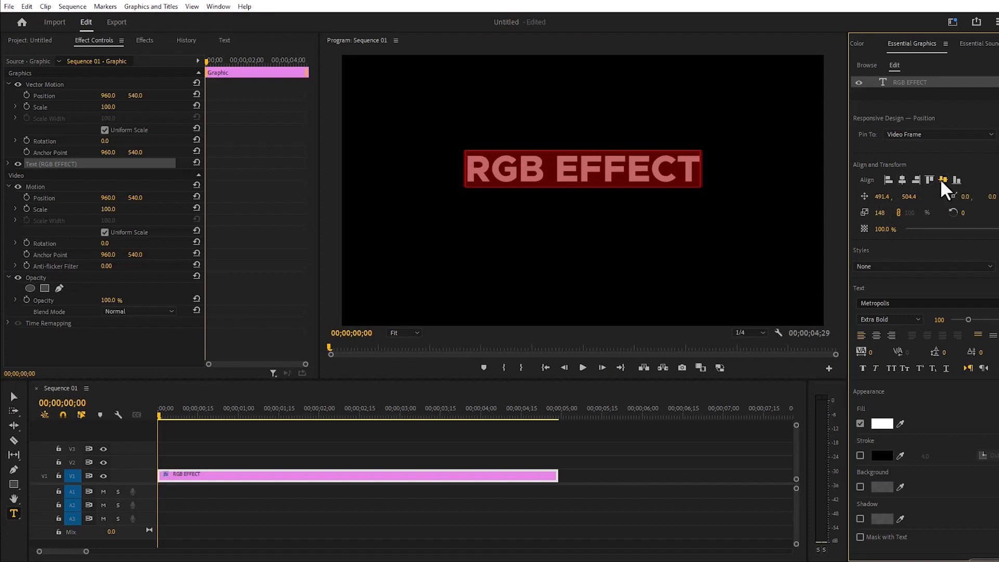
{"action": "left_click", "coordinate": [942, 179]}
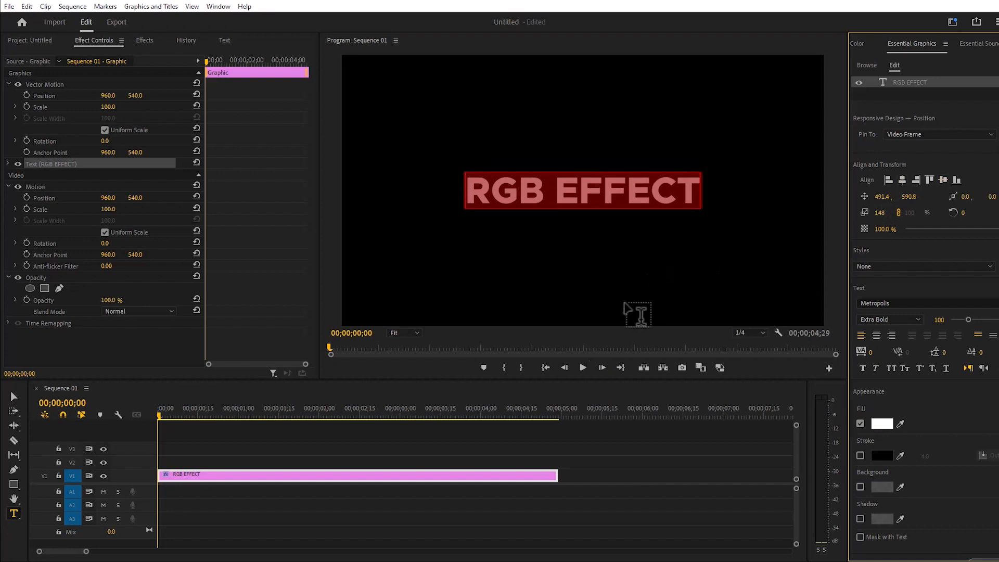
{"action": "left_click", "coordinate": [359, 433]}
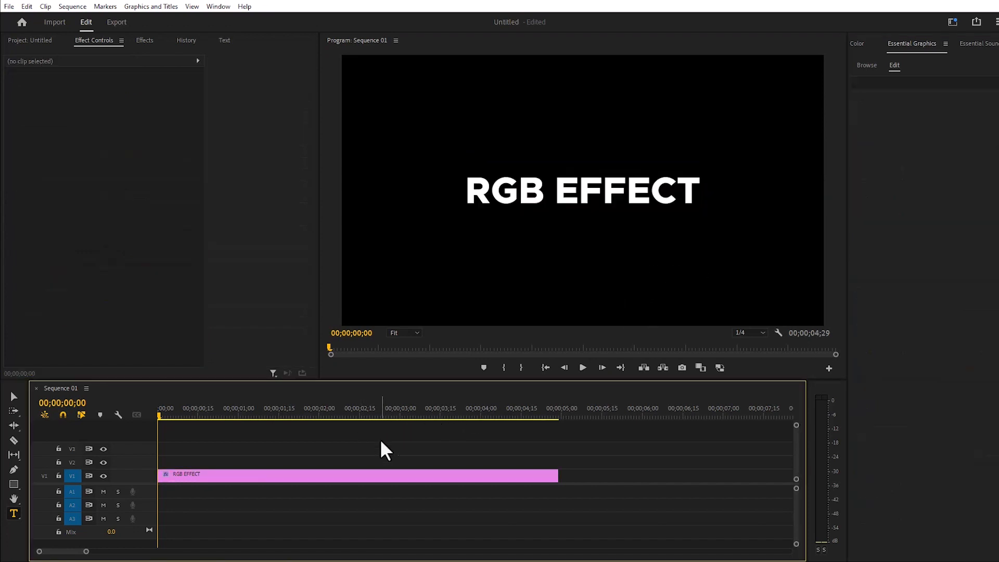
Apply the Color Balance (RGB) effect to the title clip on V1, and duplicate the clip onto V2 and V3
{"action": "left_click", "coordinate": [149, 43]}
{"action": "left_click", "coordinate": [67, 54]}
{"action": "type", "text": "r"}
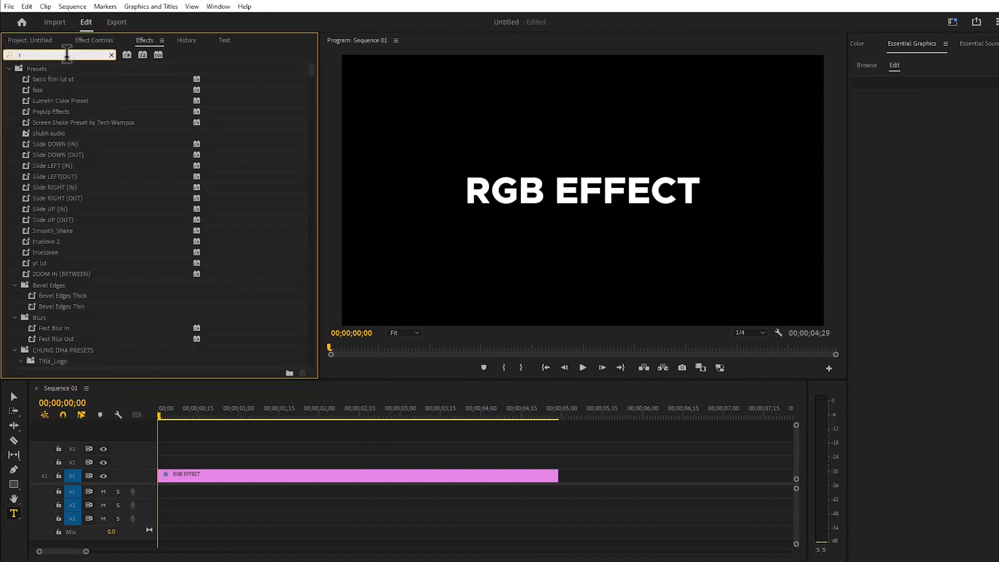
{"action": "type", "text": "gb"}
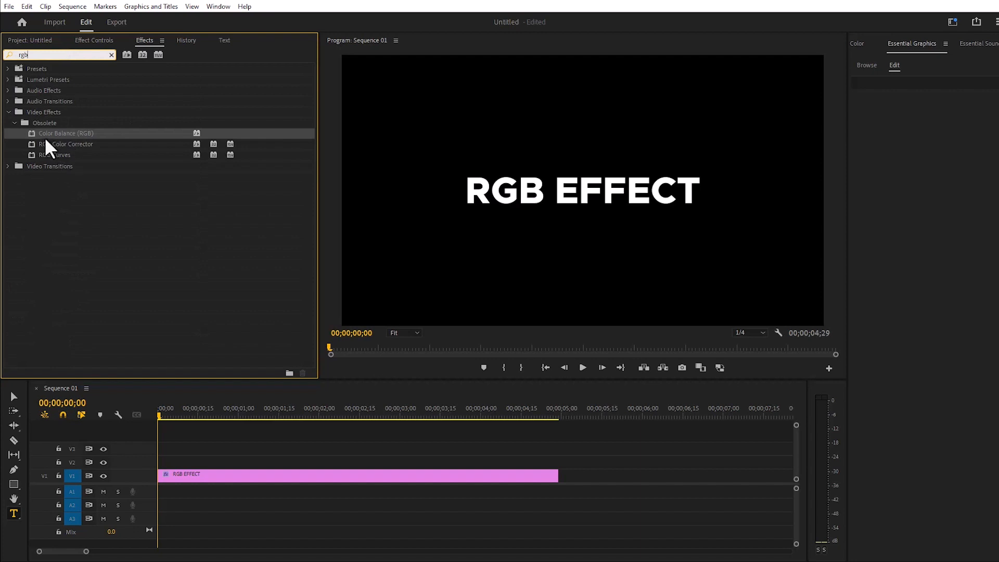
{"action": "left_click_drag", "start_coordinate": [68, 134], "coordinate": [212, 477]}
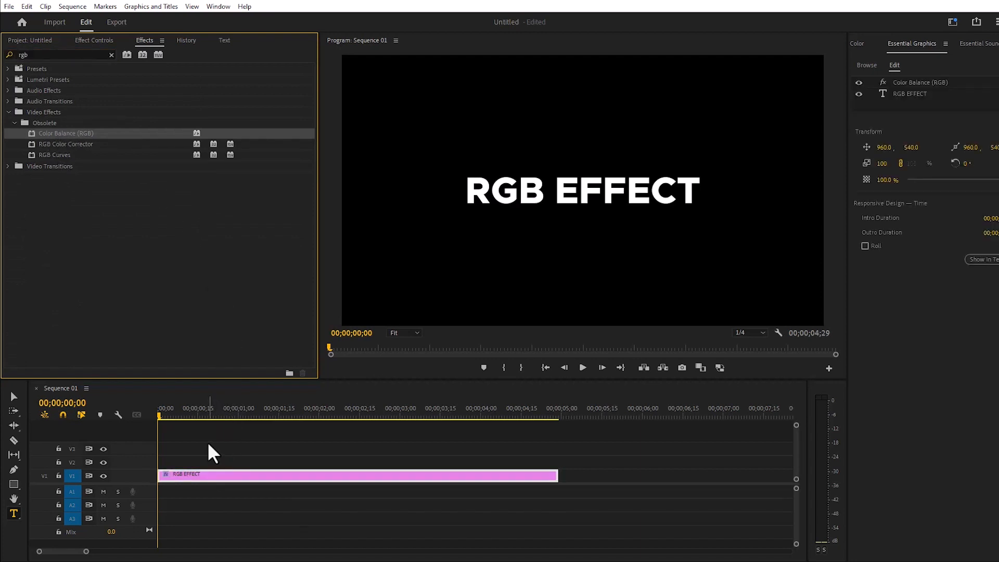
{"action": "left_click", "coordinate": [95, 40]}
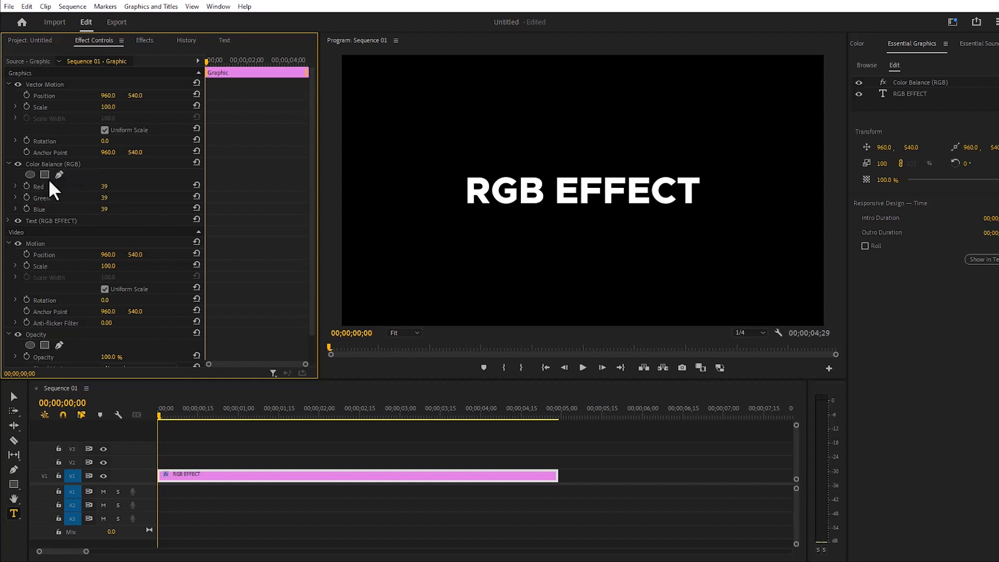
{"action": "left_click_drag", "start_coordinate": [196, 478], "coordinate": [207, 450]}
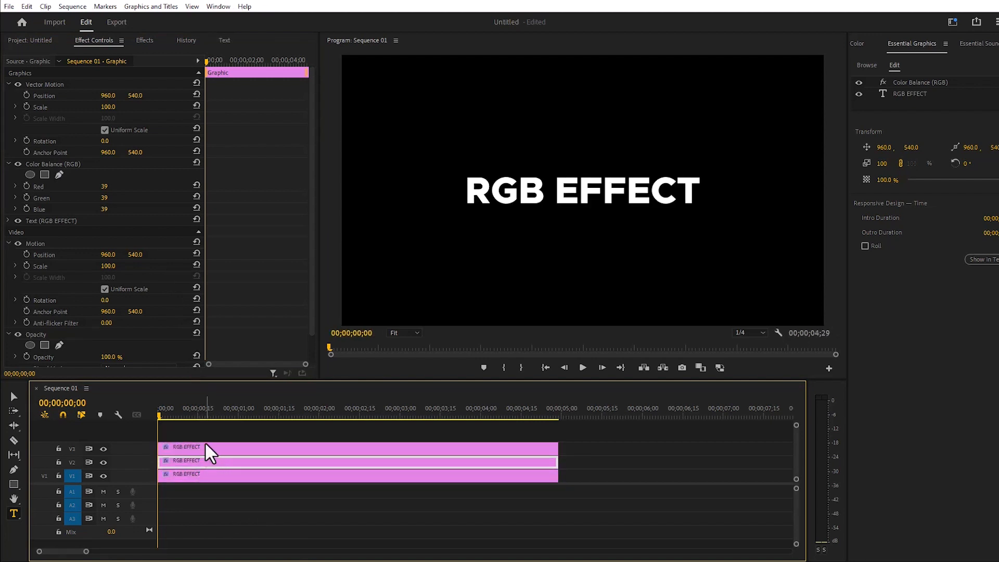
Set the V1 clip's Color Balance (RGB) to Red 100, Green 0 and Blue 0
{"action": "left_click", "coordinate": [202, 476]}
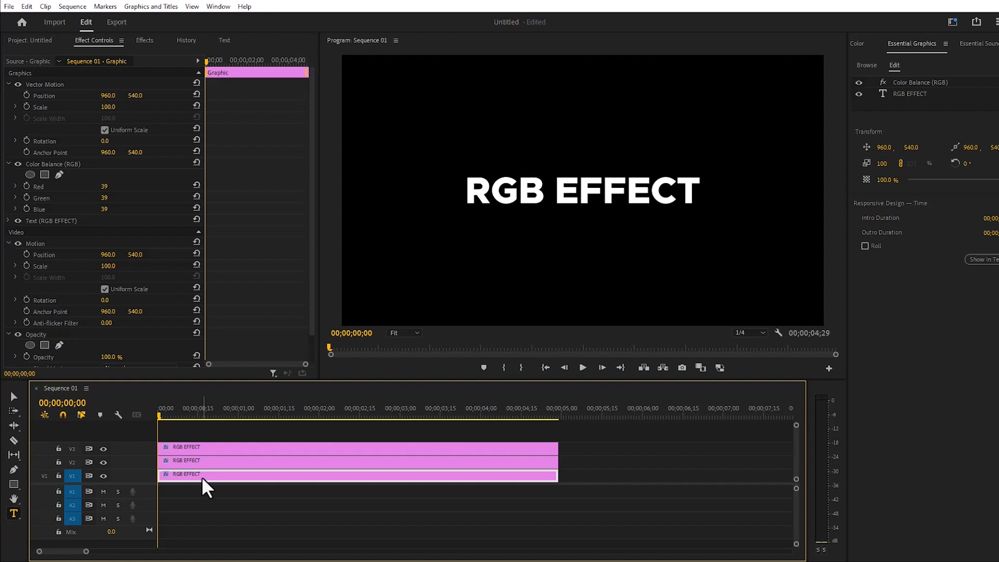
{"action": "left_click", "coordinate": [104, 187]}
{"action": "type", "text": "100"}
{"action": "key", "text": "Return"}
{"action": "left_click", "coordinate": [109, 198]}
{"action": "type", "text": "0"}
{"action": "key", "text": "Return"}
{"action": "left_click", "coordinate": [109, 210]}
{"action": "type", "text": "0"}
{"action": "key", "text": "Return"}
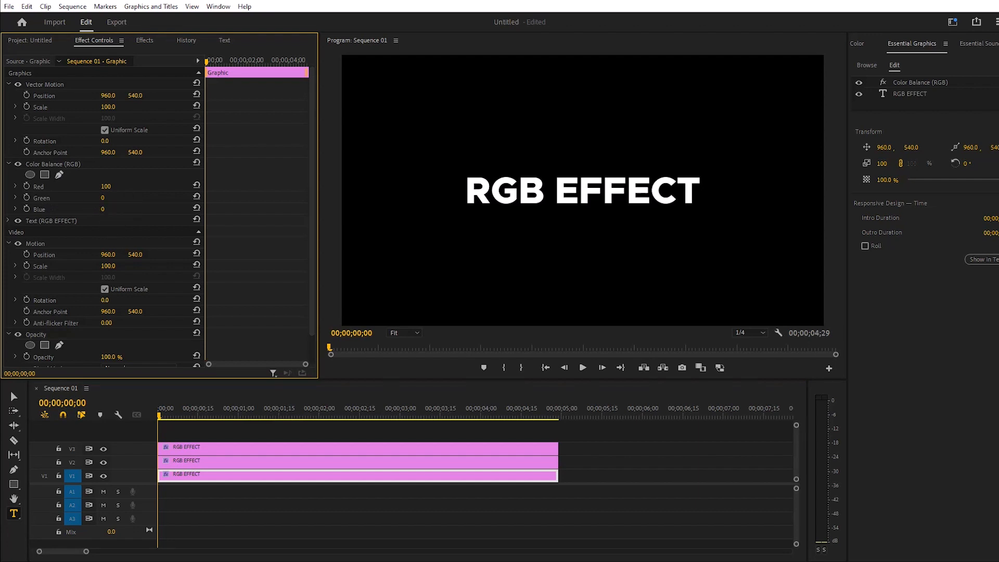
Set the V1 clip's opacity blend mode to Screen
{"action": "scroll", "coordinate": [136, 240], "scroll_direction": "down", "scroll_amount": 1}
{"action": "left_click", "coordinate": [117, 337]}
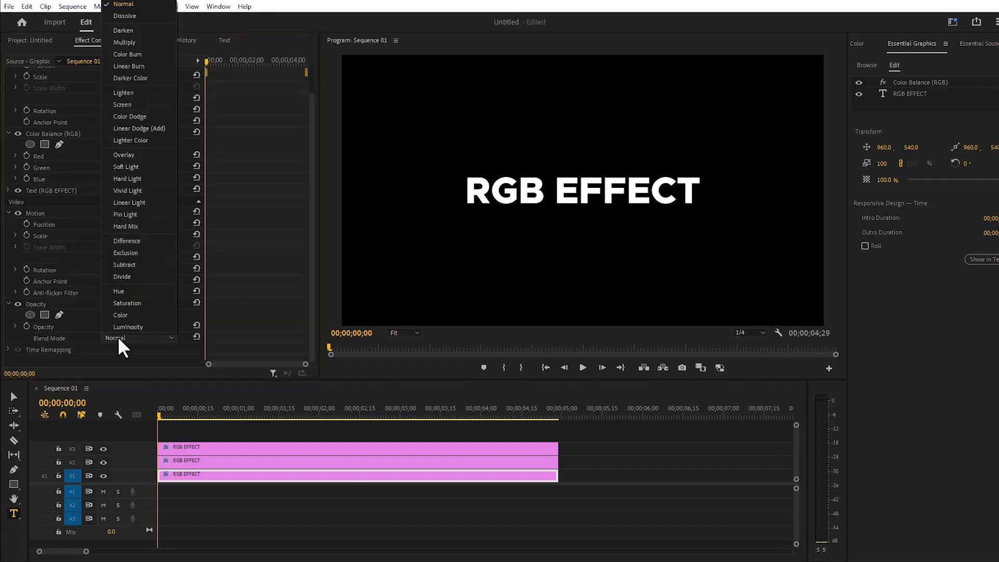
{"action": "left_click", "coordinate": [133, 107]}
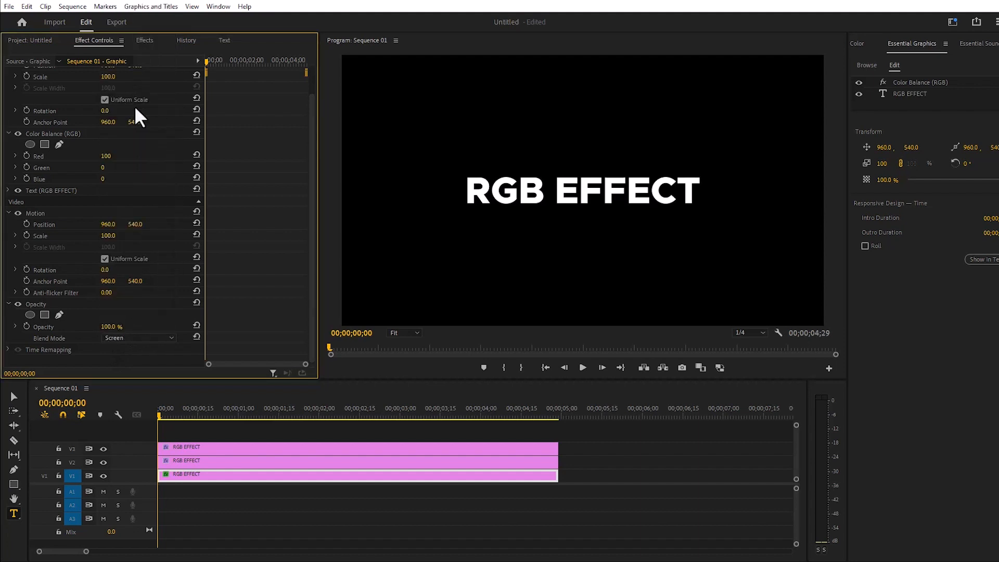
Set the V2 clip's Color Balance (RGB) to Red 0, Green 100 and Blue 0
{"action": "left_click", "coordinate": [182, 461]}
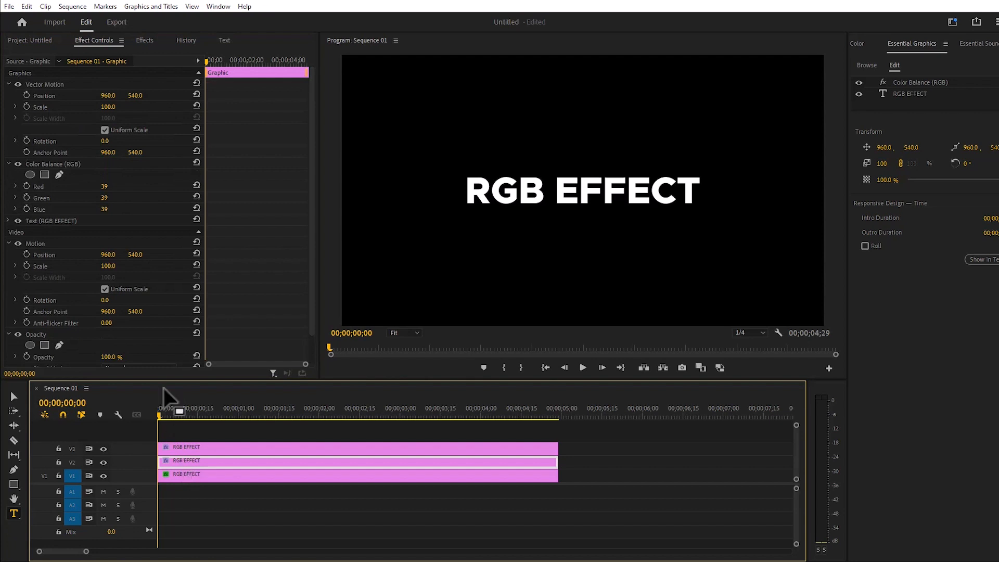
{"action": "left_click", "coordinate": [106, 198]}
{"action": "type", "text": "100"}
{"action": "key", "text": "Return"}
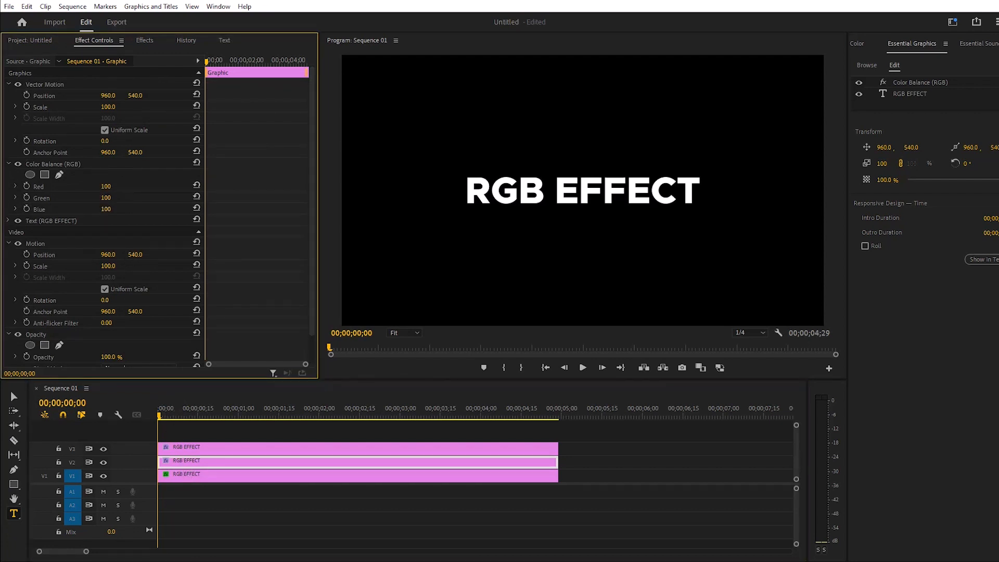
{"action": "left_click", "coordinate": [106, 187]}
{"action": "type", "text": "0"}
{"action": "key", "text": "Return"}
{"action": "left_click", "coordinate": [106, 209]}
{"action": "type", "text": "0"}
{"action": "key", "text": "Return"}
Set the V2 clip's opacity blend mode to Screen
{"action": "scroll", "coordinate": [151, 283], "scroll_direction": "down", "scroll_amount": 1}
{"action": "left_click", "coordinate": [124, 337]}
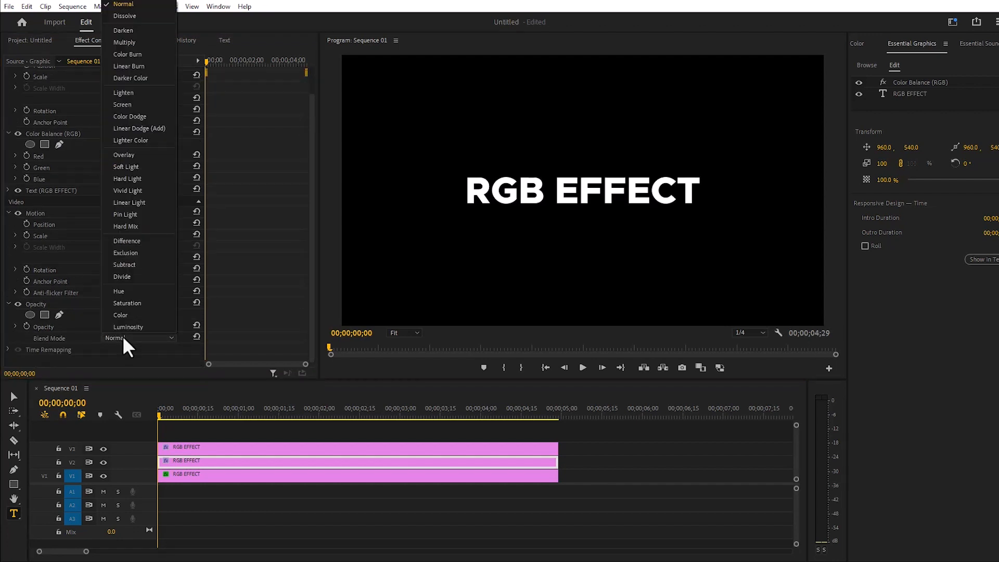
{"action": "left_click", "coordinate": [120, 100]}
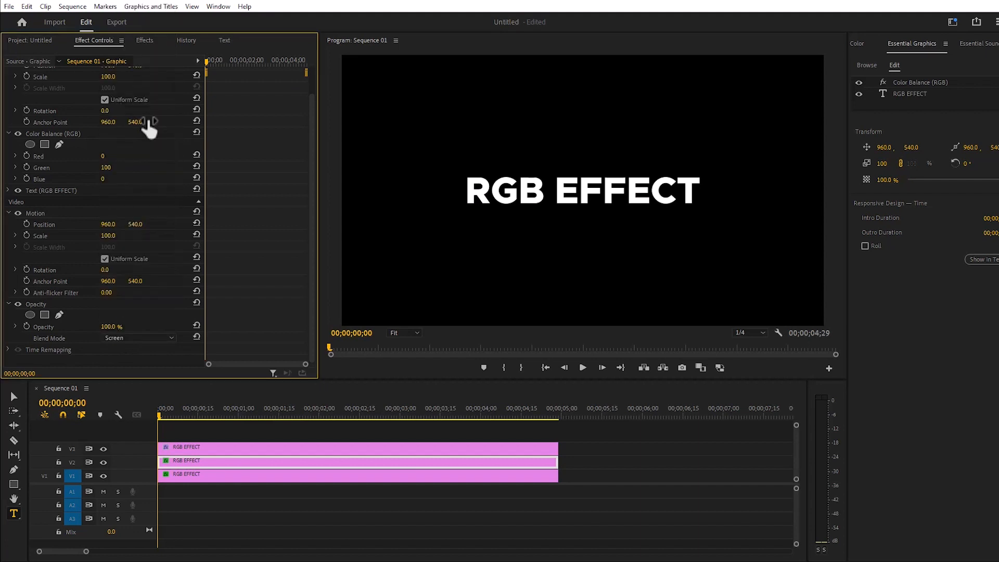
Set the V3 clip's Color Balance (RGB) to Red 0, Green 0 and Blue 100
{"action": "left_click", "coordinate": [203, 449]}
{"action": "left_click", "coordinate": [103, 209]}
{"action": "type", "text": "100"}
{"action": "key", "text": "Return"}
{"action": "left_click", "coordinate": [106, 198]}
{"action": "type", "text": "0"}
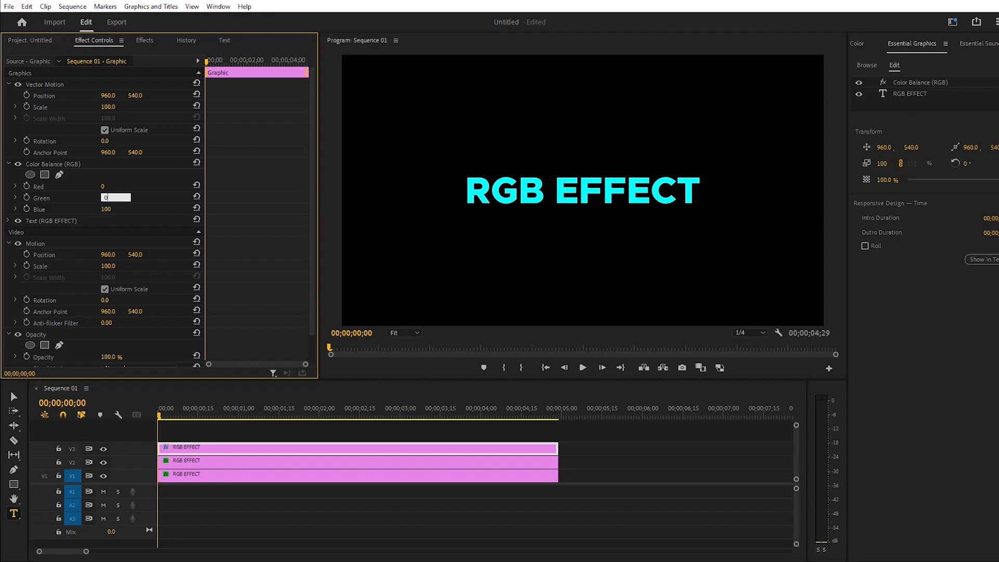
{"action": "key", "text": "Return"}
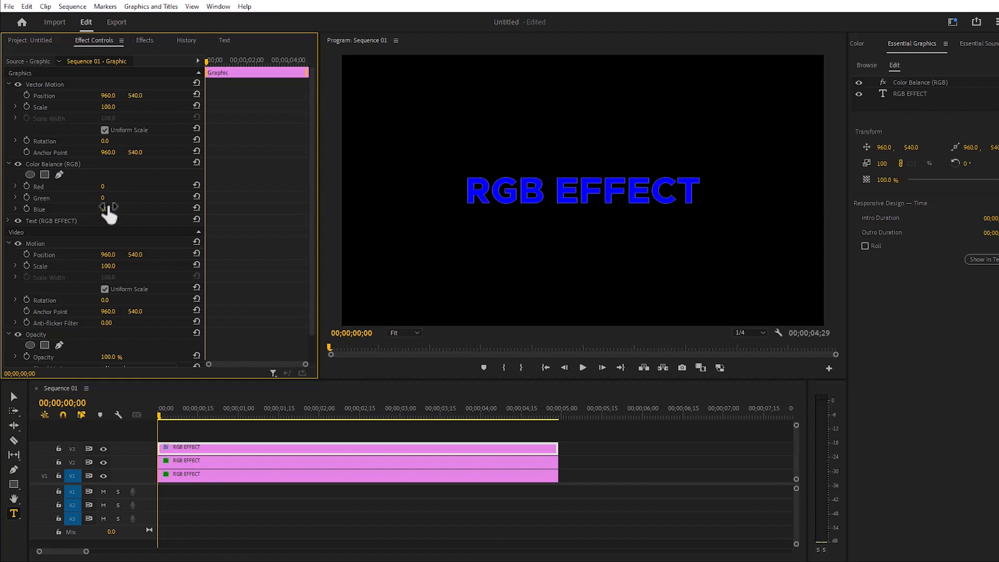
Set the V3 clip's opacity blend mode to Screen
{"action": "scroll", "coordinate": [134, 264], "scroll_direction": "down", "scroll_amount": 2}
{"action": "left_click", "coordinate": [126, 339]}
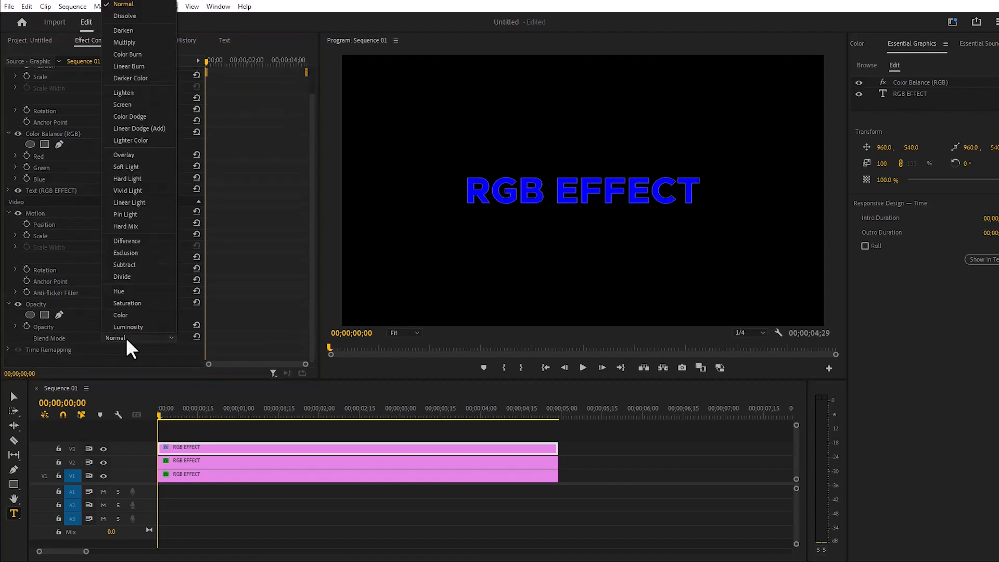
{"action": "left_click", "coordinate": [131, 107]}
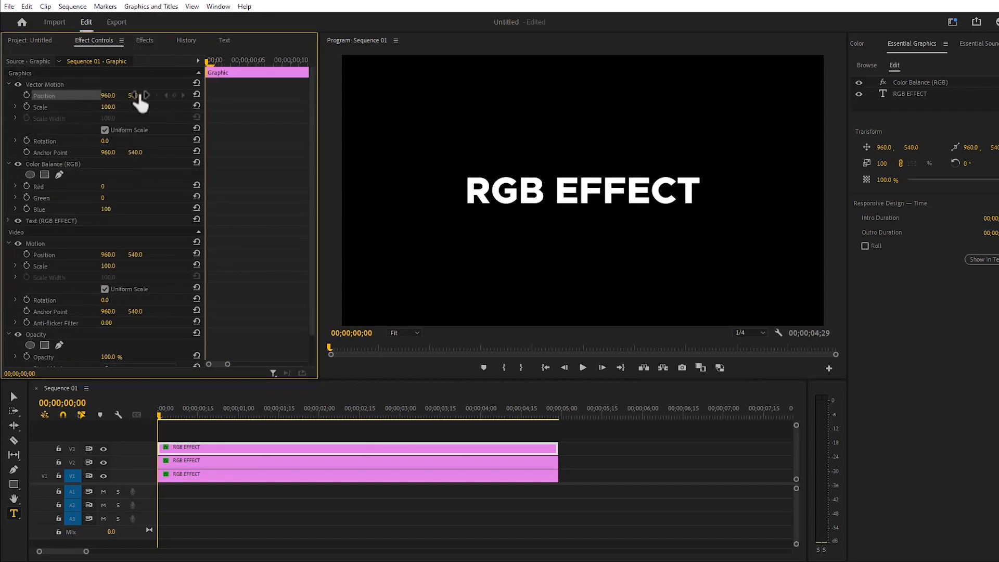
Add Vector Motion Position keyframes to the V3 clip at 00;00;00;02 and 00;00;00;04, keeping Position at 960, 540
{"action": "left_click_drag", "start_coordinate": [205, 64], "coordinate": [221, 63]}
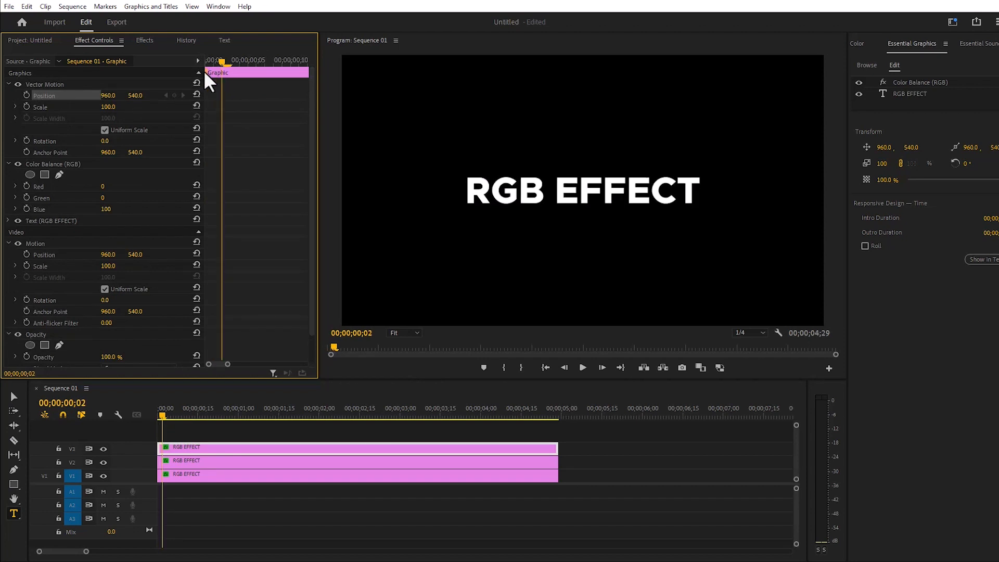
{"action": "left_click", "coordinate": [25, 94]}
{"action": "key", "text": "Right"}
{"action": "key", "text": "Right"}
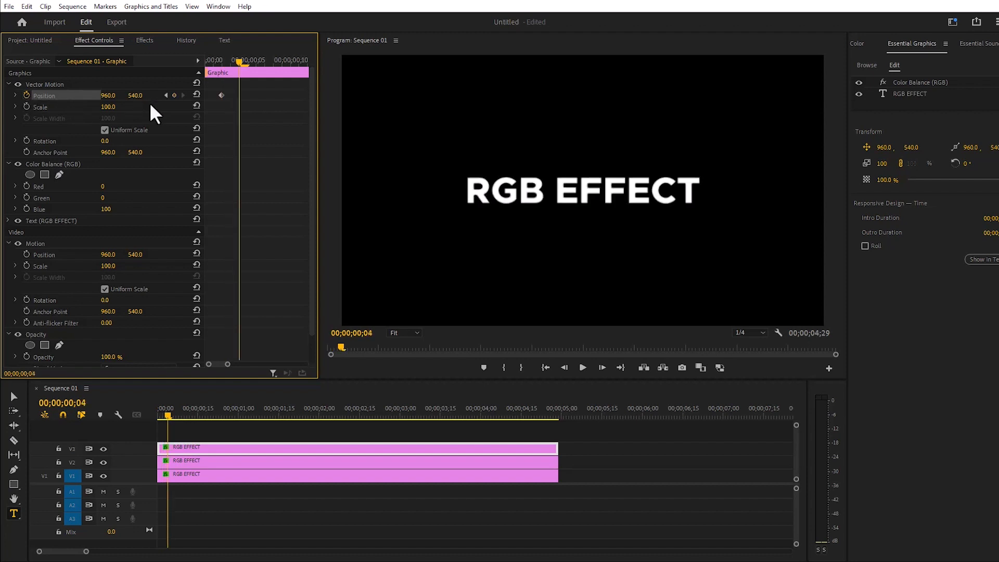
{"action": "left_click", "coordinate": [174, 95]}
Set the V3 clip's horizontal Vector Motion Position to 937 at 00;00;00;03, and play back the split
{"action": "key", "text": "Left"}
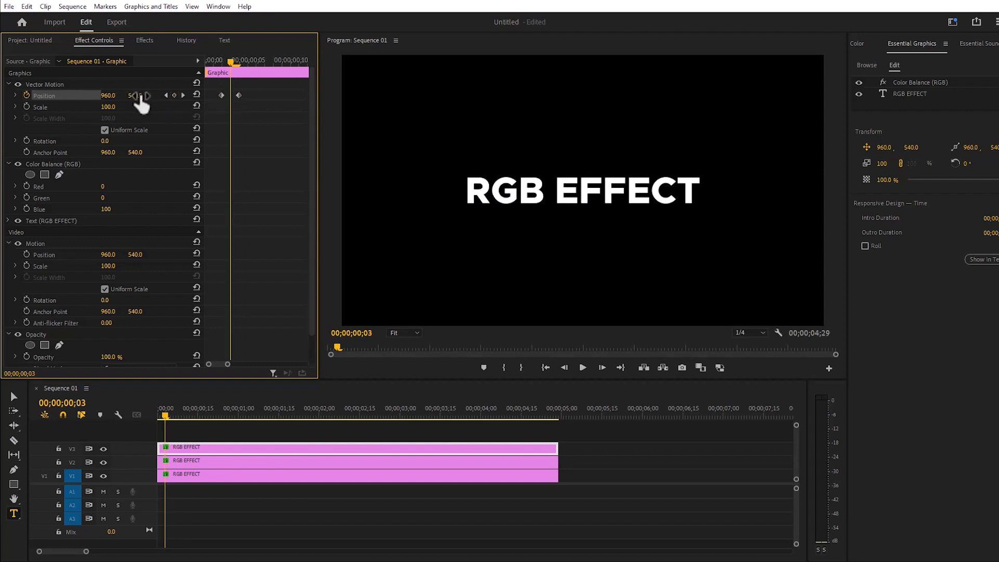
{"action": "left_click_drag", "start_coordinate": [114, 101], "coordinate": [104, 101]}
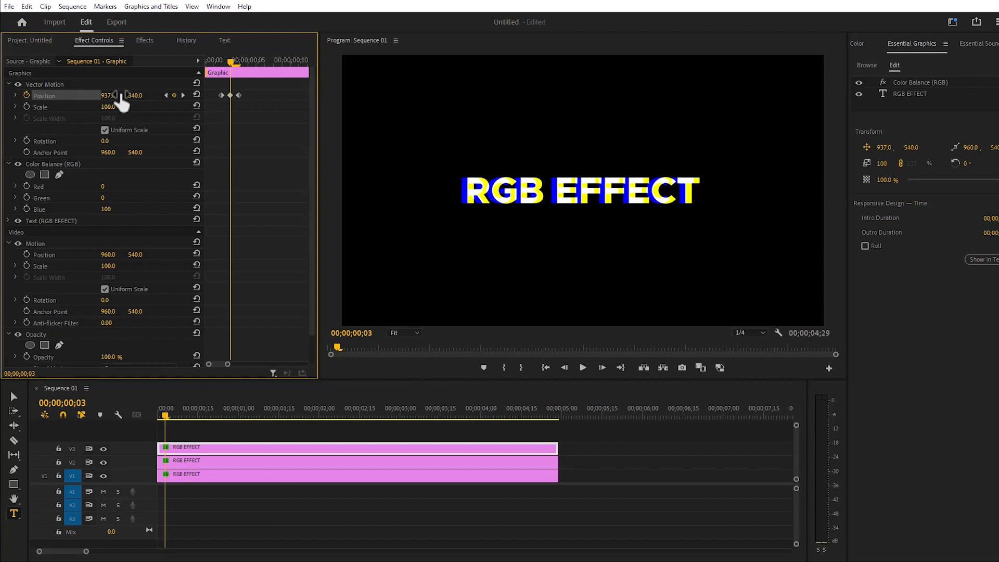
{"action": "left_click_drag", "start_coordinate": [228, 59], "coordinate": [214, 61]}
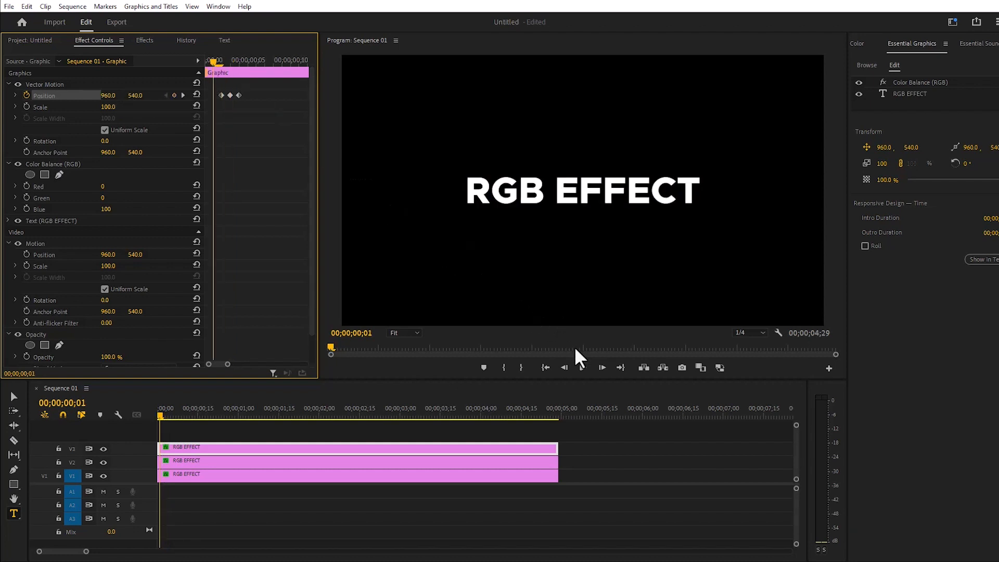
{"action": "left_click", "coordinate": [583, 368]}
{"action": "left_click", "coordinate": [583, 368]}
Copy the V3 clip's three Position keyframes to the V2 clip, starting at 00;00;00;02
{"action": "left_click", "coordinate": [219, 61]}
{"action": "left_click_drag", "start_coordinate": [220, 61], "coordinate": [215, 104]}
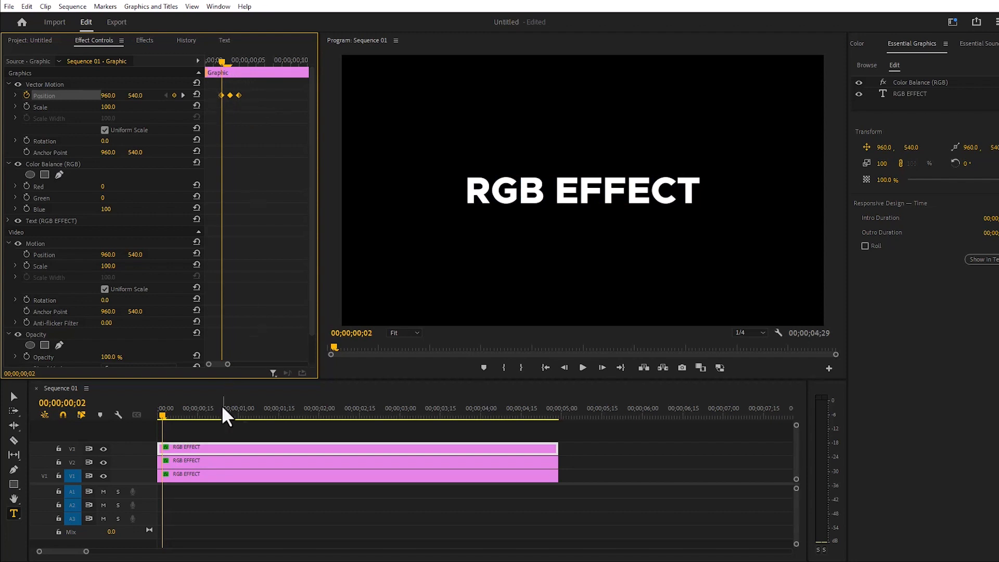
{"action": "left_click", "coordinate": [205, 462]}
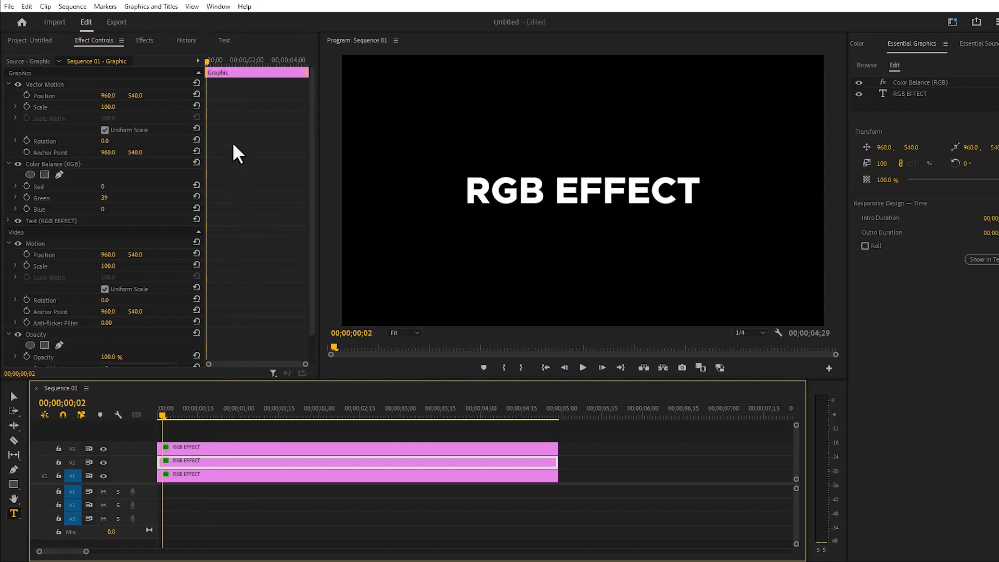
{"action": "left_click", "coordinate": [209, 101]}
{"action": "key", "text": "ctrl+v"}
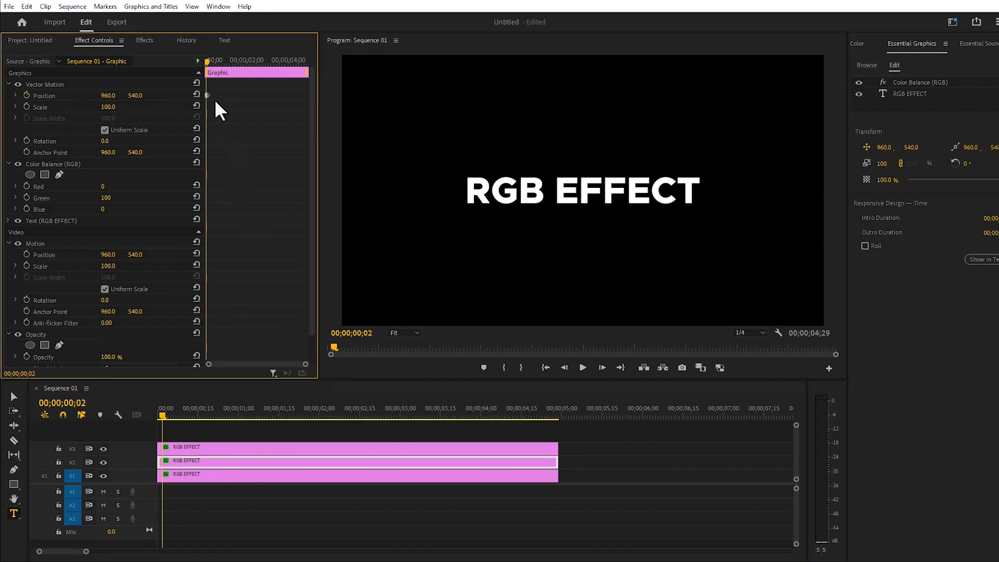
Change the V2 clip's middle Position keyframe at 00;00;00;03 to 963, 526
{"action": "left_click_drag", "start_coordinate": [307, 367], "coordinate": [263, 368]}
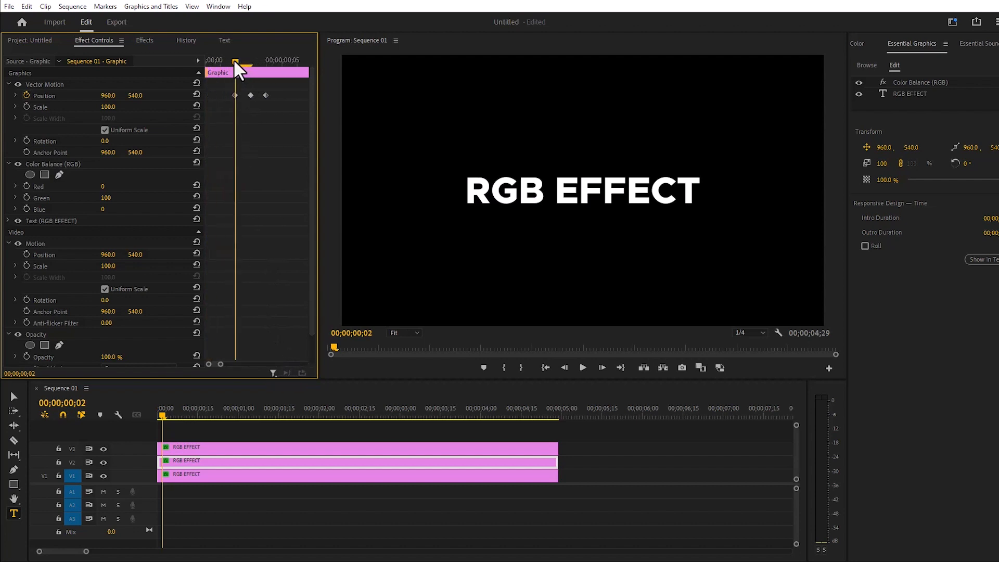
{"action": "left_click_drag", "start_coordinate": [234, 60], "coordinate": [248, 64]}
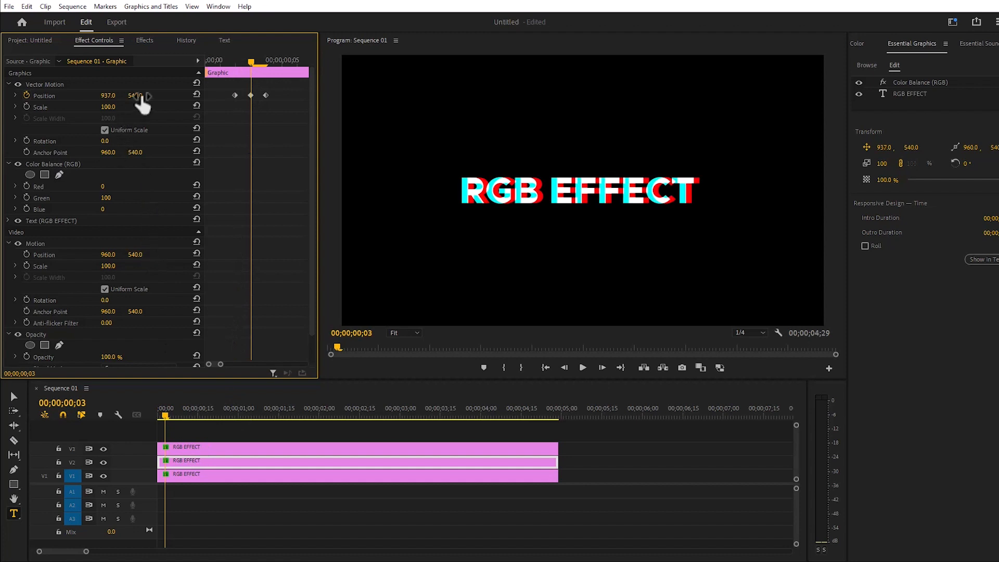
{"action": "mouse_move", "coordinate": [140, 96]}
{"action": "left_mouse_down"}
{"action": "mouse_move", "coordinate": [120, 96]}
{"action": "mouse_move", "coordinate": [140, 96]}
{"action": "left_mouse_up"}
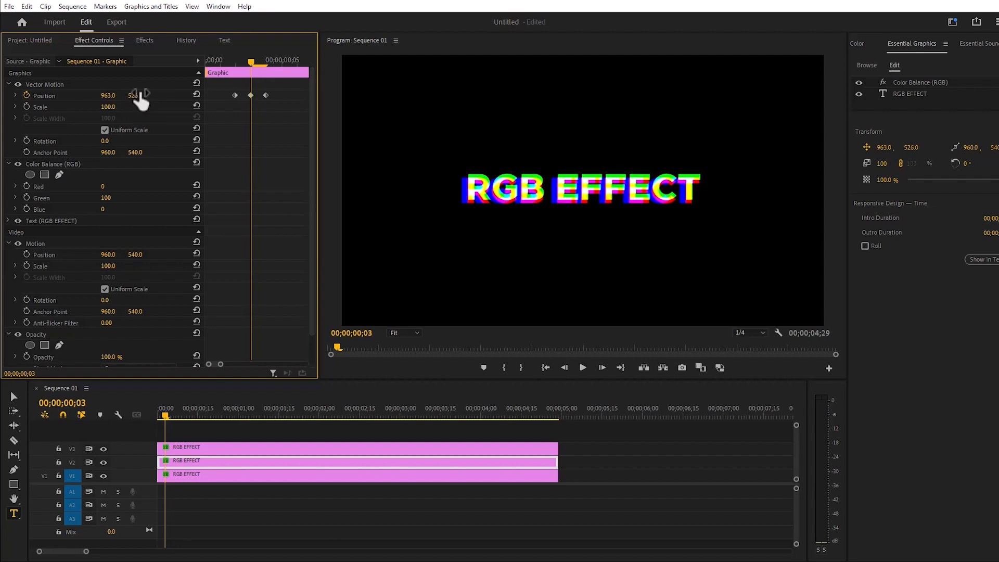
{"action": "mouse_move", "coordinate": [249, 60]}
{"action": "left_mouse_down"}
{"action": "mouse_move", "coordinate": [228, 61]}
{"action": "mouse_move", "coordinate": [258, 64]}
{"action": "left_mouse_up"}
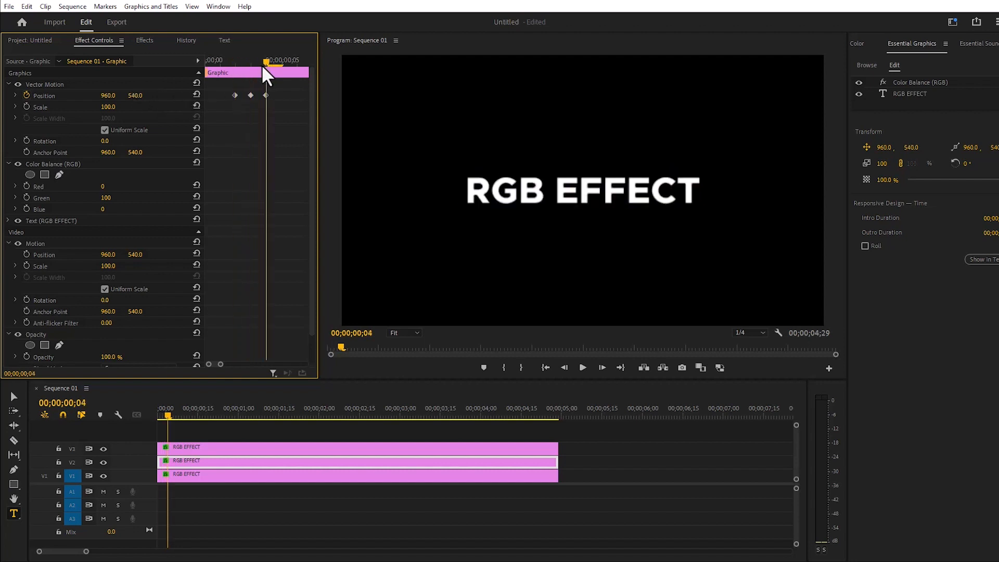
Add a Vector Motion Scale keyframe of 100 to the V2 clip at 00;00;00;06
{"action": "left_click_drag", "start_coordinate": [224, 369], "coordinate": [233, 369]}
{"action": "left_click_drag", "start_coordinate": [235, 61], "coordinate": [250, 59]}
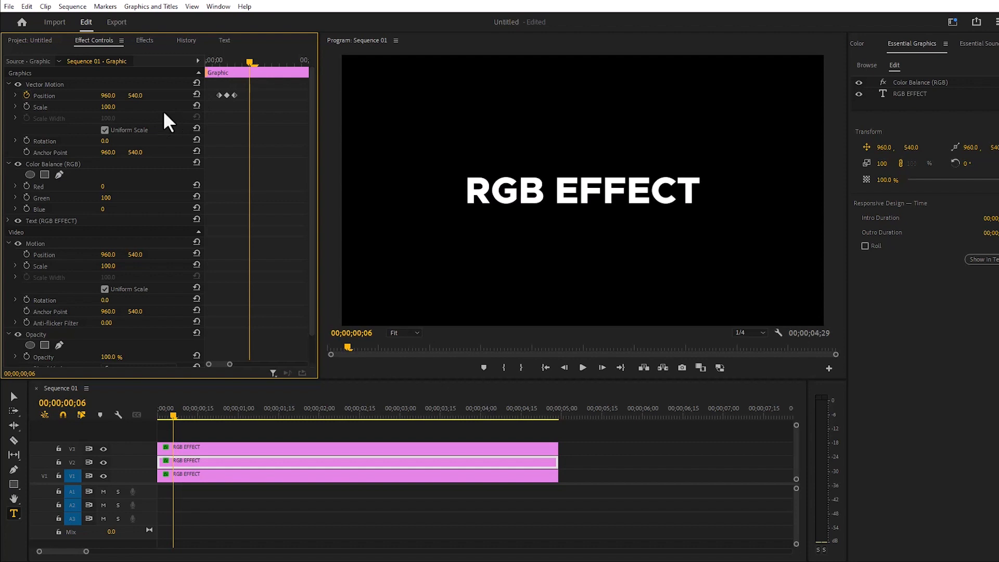
{"action": "left_click", "coordinate": [27, 107]}
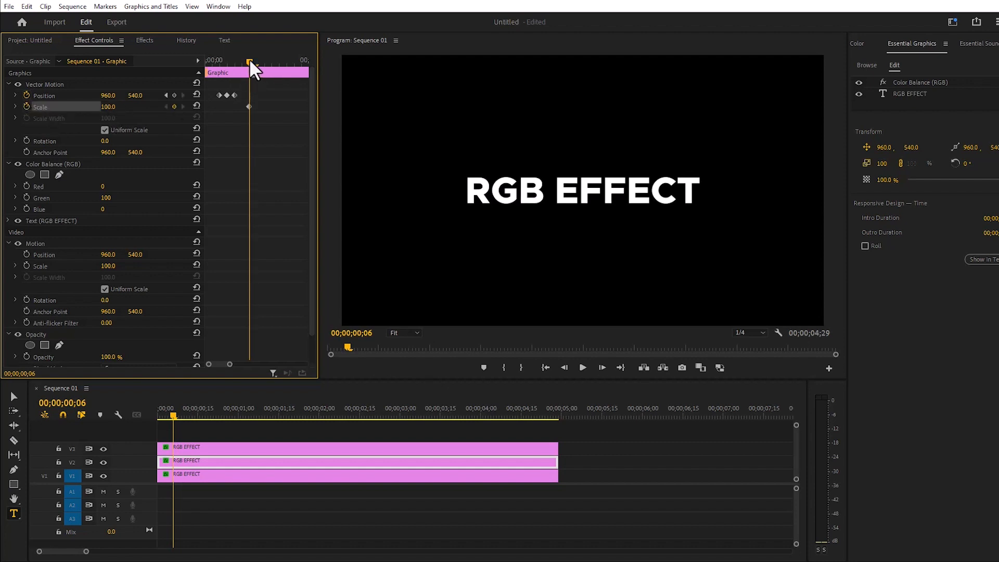
Set the V2 clip's Vector Motion Scale to 110 at 00;00;00;07 and back to 100 at 00;00;00;08
{"action": "key", "text": "Right"}
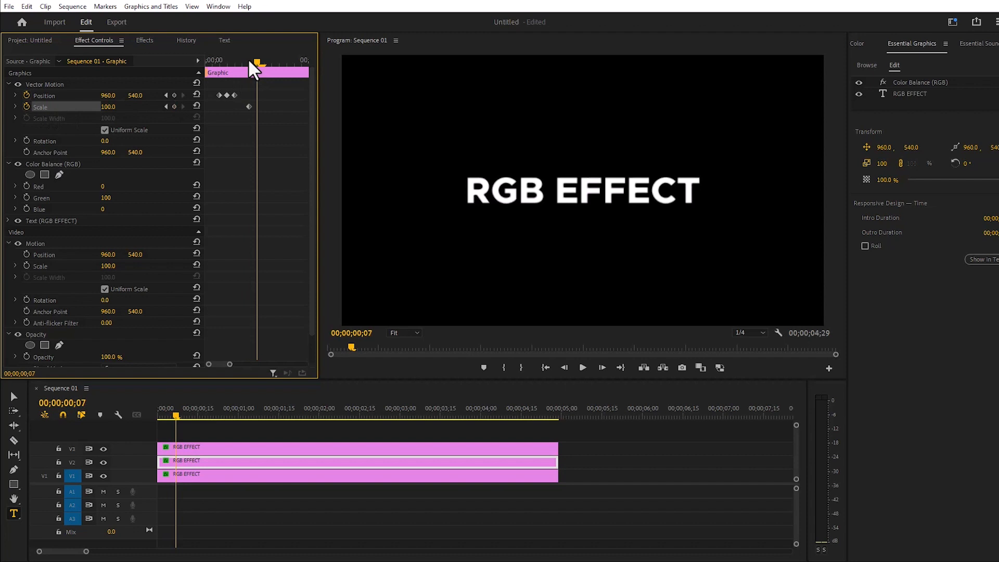
{"action": "left_click", "coordinate": [110, 107]}
{"action": "type", "text": "110"}
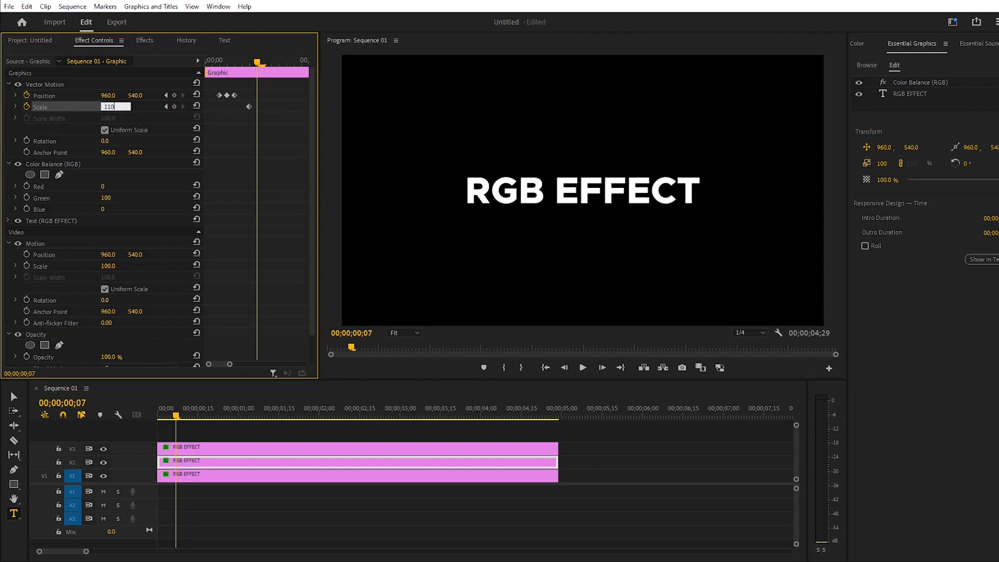
{"action": "key", "text": "Return"}
{"action": "key", "text": "Right"}
{"action": "left_click", "coordinate": [108, 107]}
{"action": "type", "text": "100"}
{"action": "key", "text": "Return"}
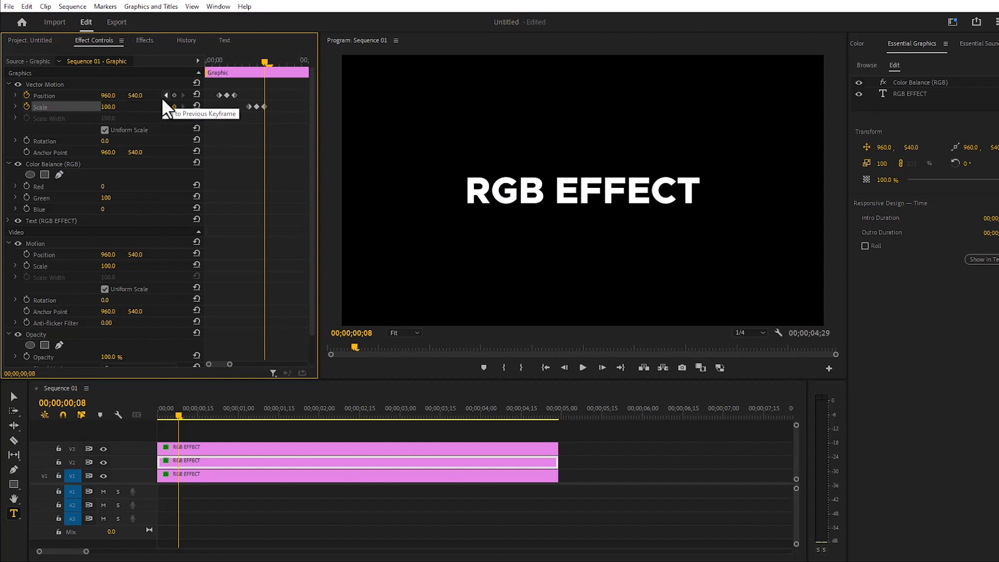
Keyframe the V2 clip's Rotation under video Motion at 0° on 00;00;00;10 and 3° on 00;00;00;11
{"action": "left_click_drag", "start_coordinate": [263, 61], "coordinate": [279, 64]}
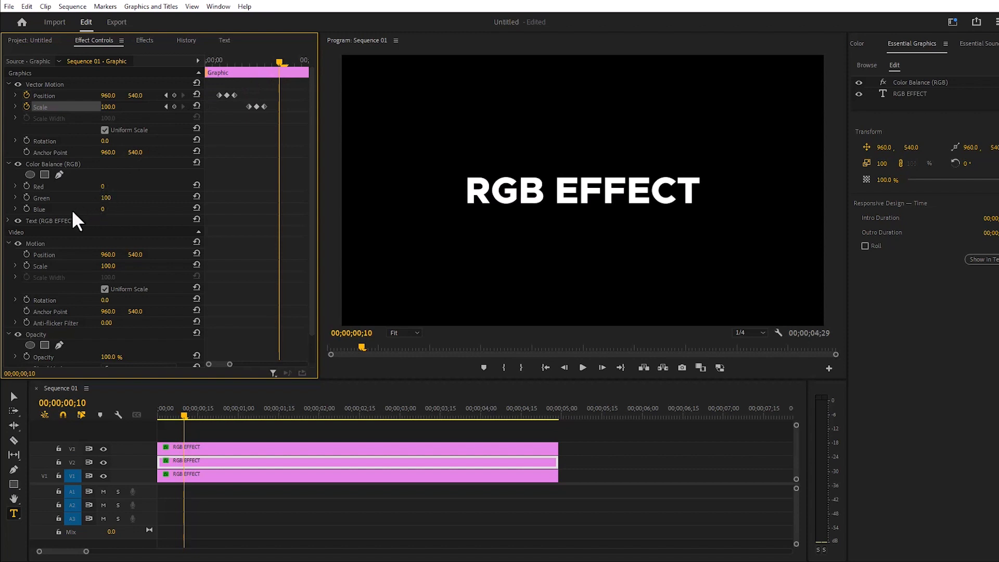
{"action": "left_click", "coordinate": [25, 299]}
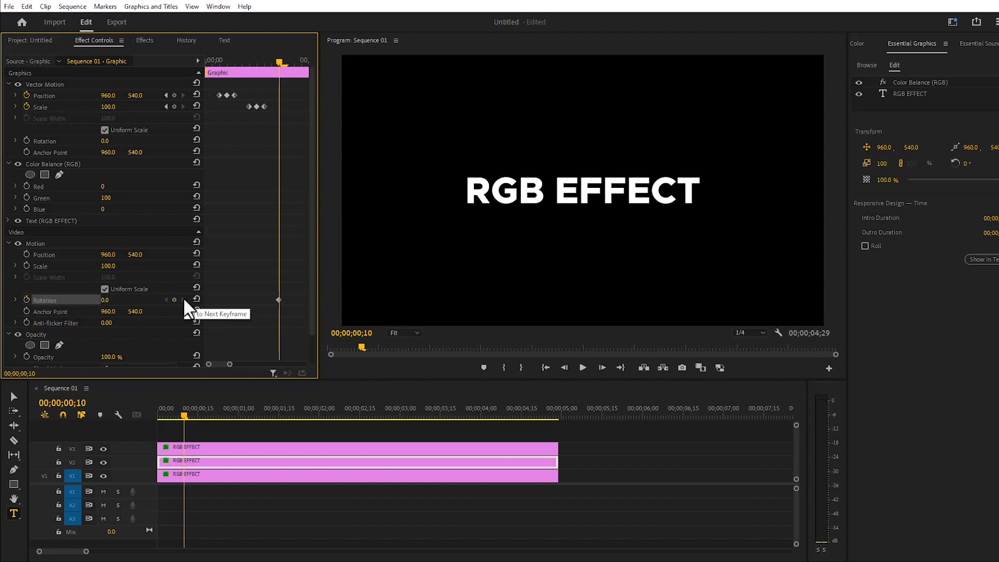
{"action": "key", "text": "Right"}
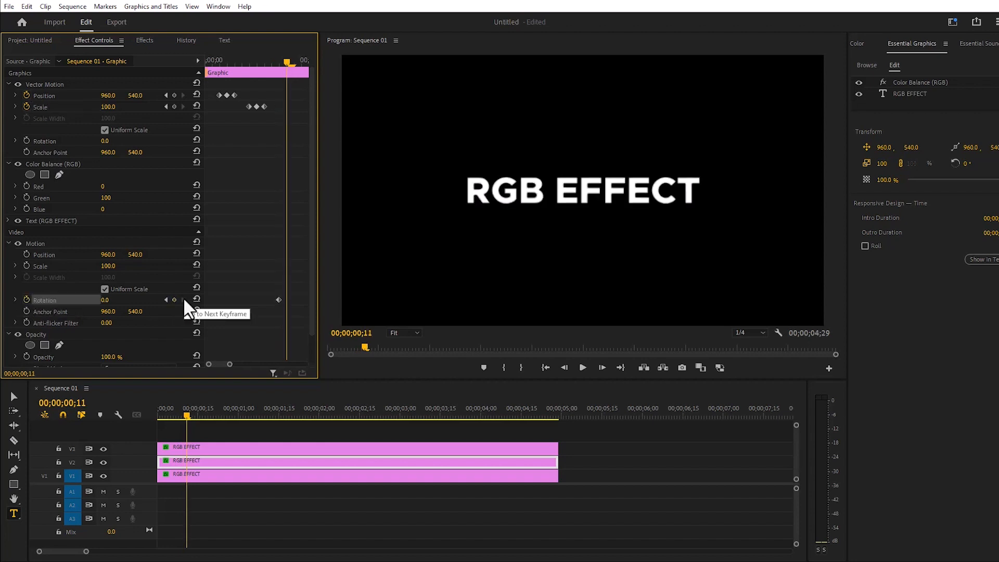
{"action": "left_click", "coordinate": [106, 300]}
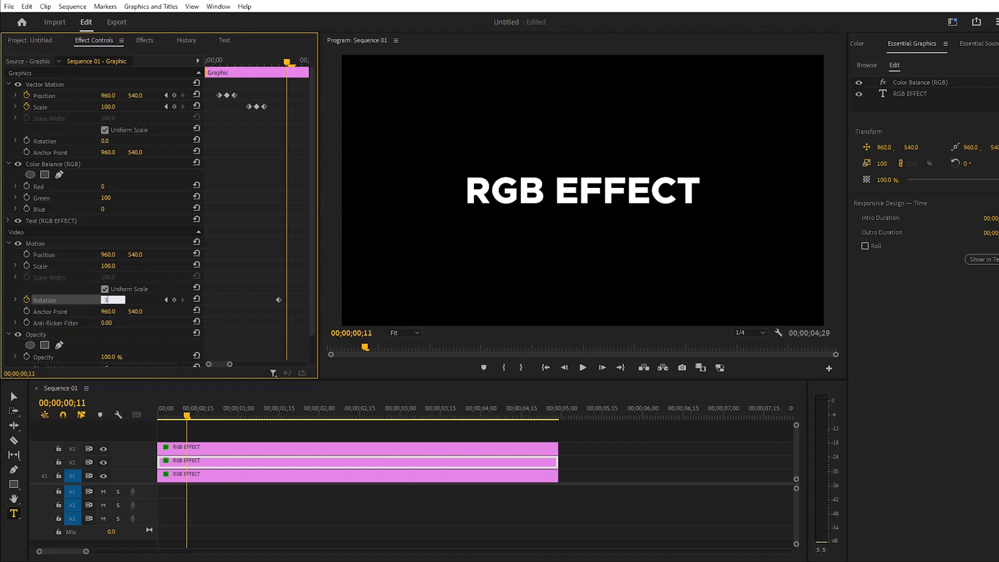
{"action": "type", "text": "3"}
{"action": "key", "text": "Return"}
Set the V2 clip's video Motion Rotation to 0° at 00;00;00;12, and play the sequence from the start
{"action": "key", "text": "Right"}
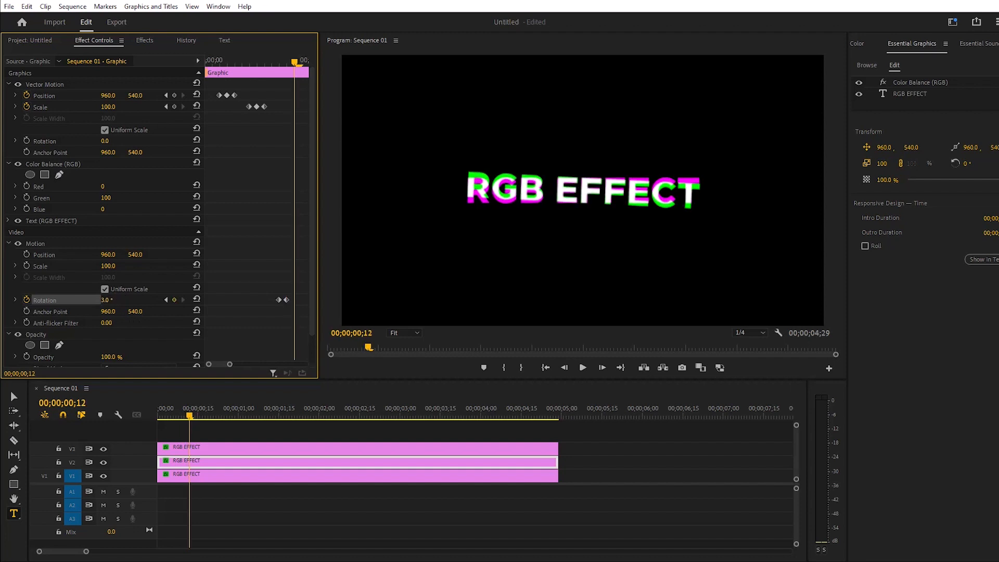
{"action": "left_click", "coordinate": [108, 300]}
{"action": "type", "text": "0"}
{"action": "key", "text": "Return"}
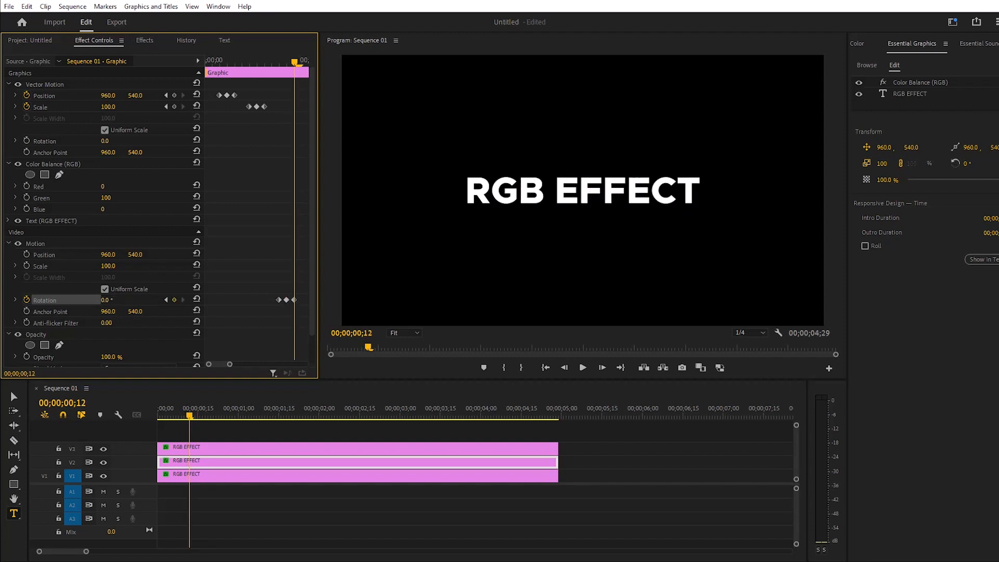
{"action": "left_click_drag", "start_coordinate": [294, 57], "coordinate": [198, 72]}
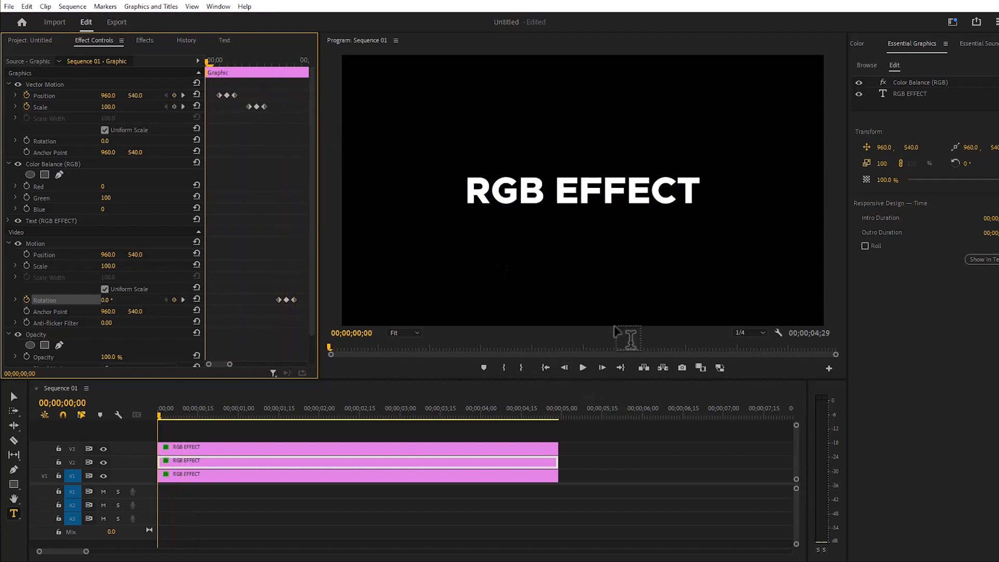
{"action": "left_click", "coordinate": [583, 368]}
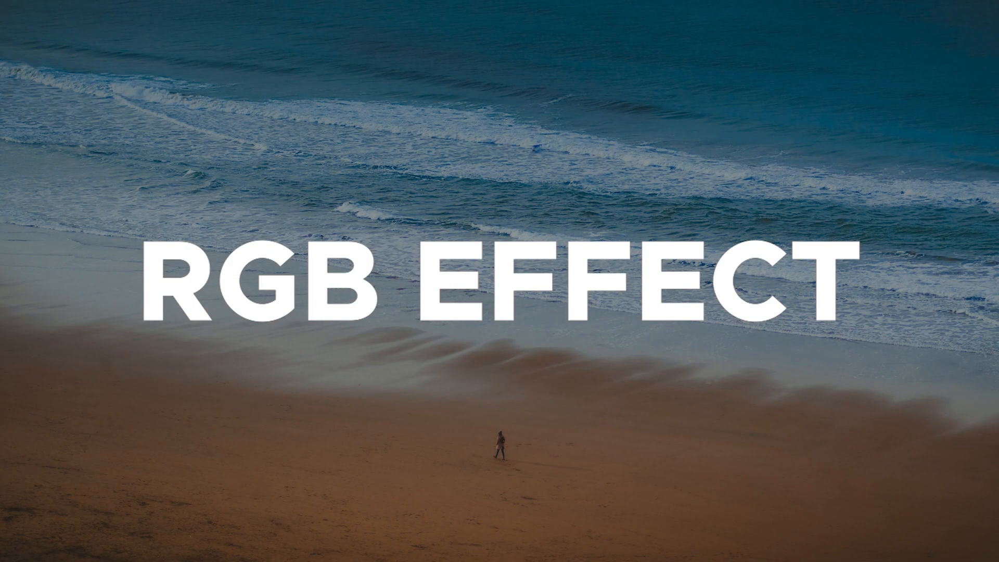